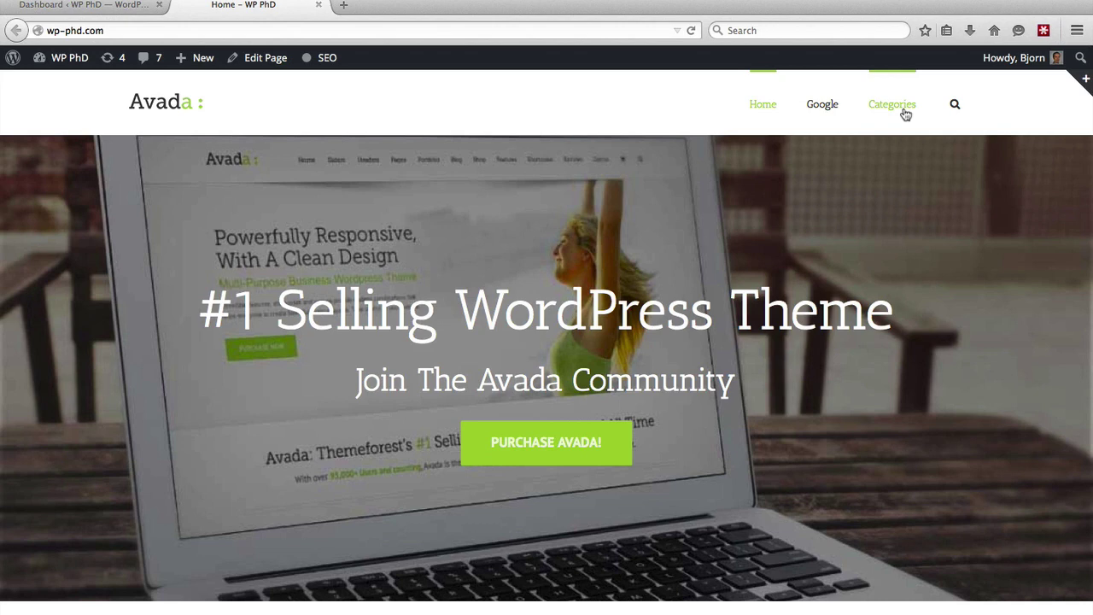
Open the Design category archive and highlight the ?cat=37 part of its address
mouse_move(906, 114)
left_click(902, 163)
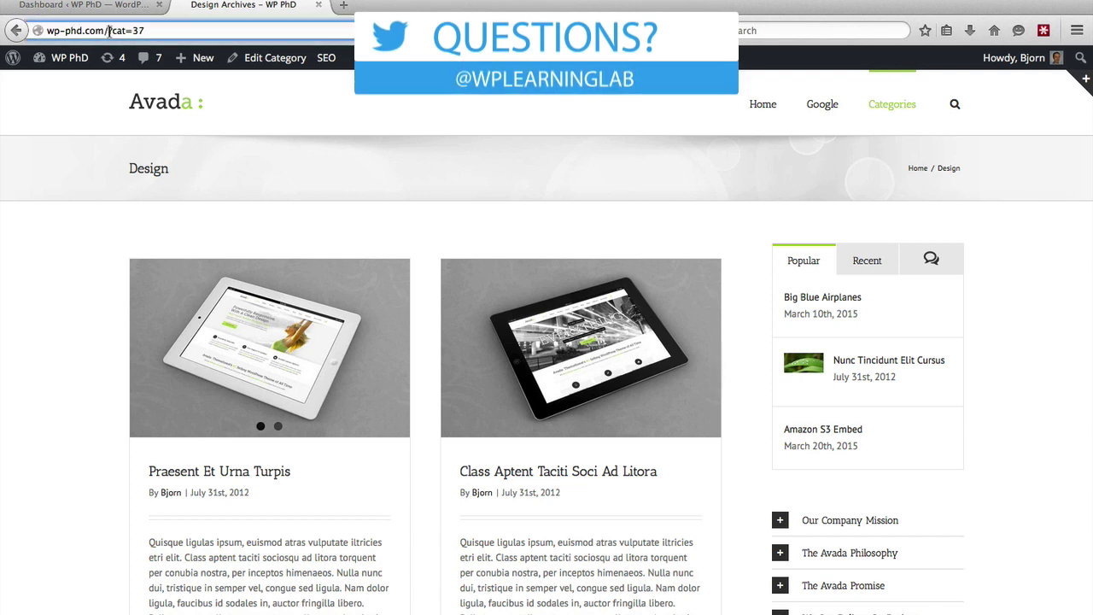
left_click_drag(109, 32, 154, 32)
left_click(153, 32)
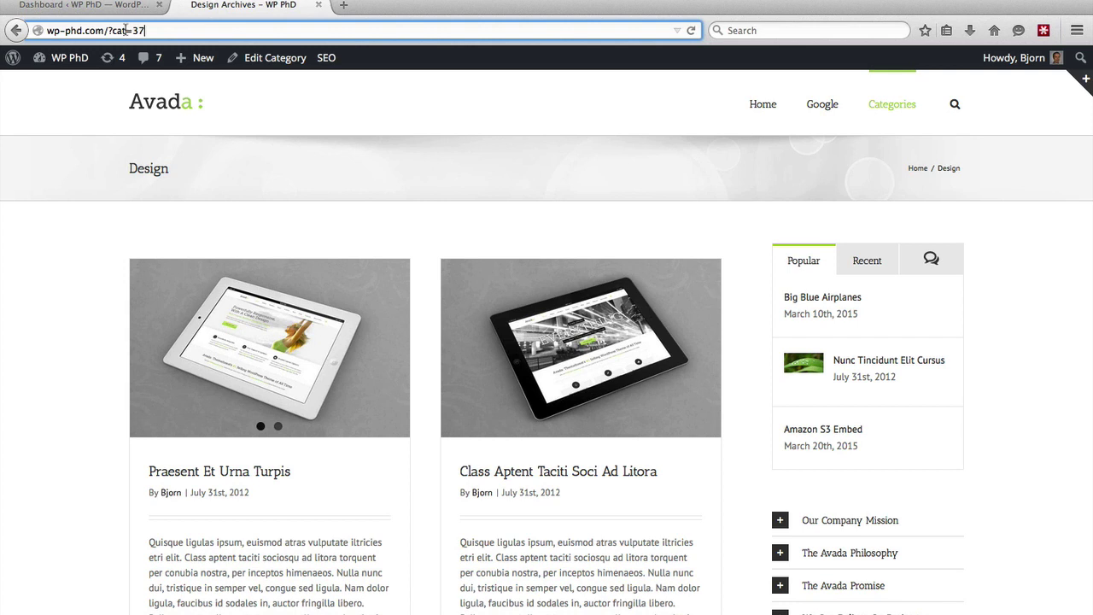
View the Big Blue Airplanes post, inspect its ?p=811 address, then return to the Dashboard
left_click(828, 304)
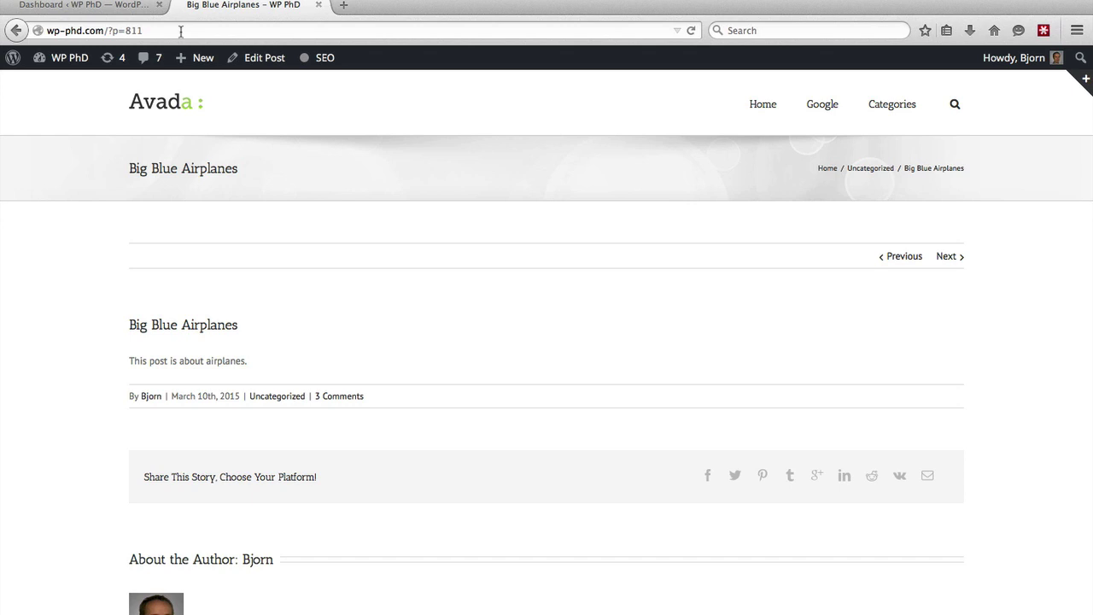
left_click_drag(108, 30, 142, 31)
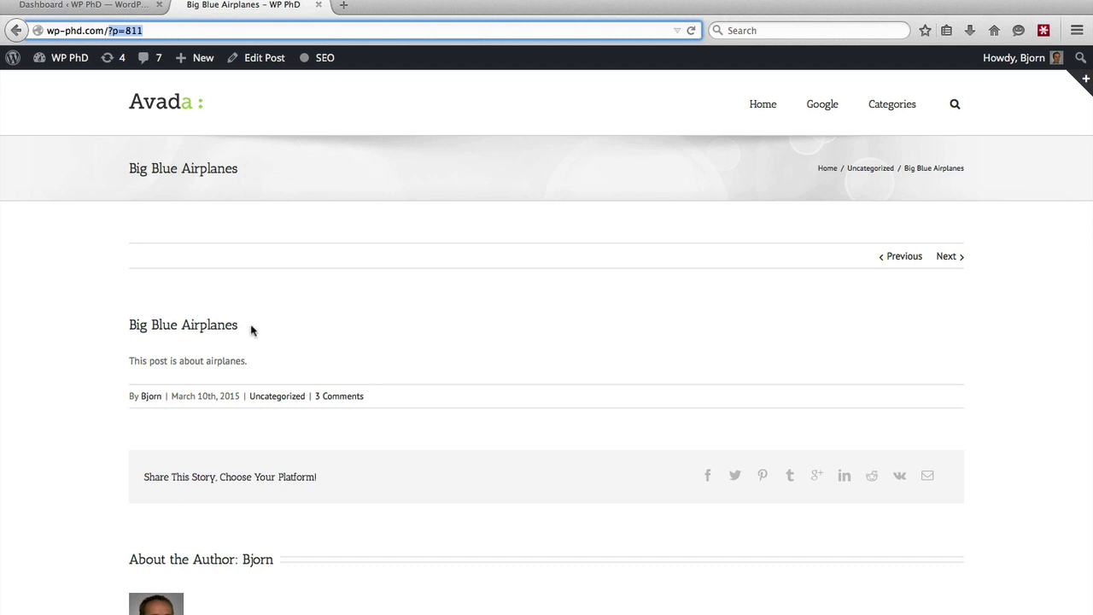
left_click(109, 31)
left_click(128, 8)
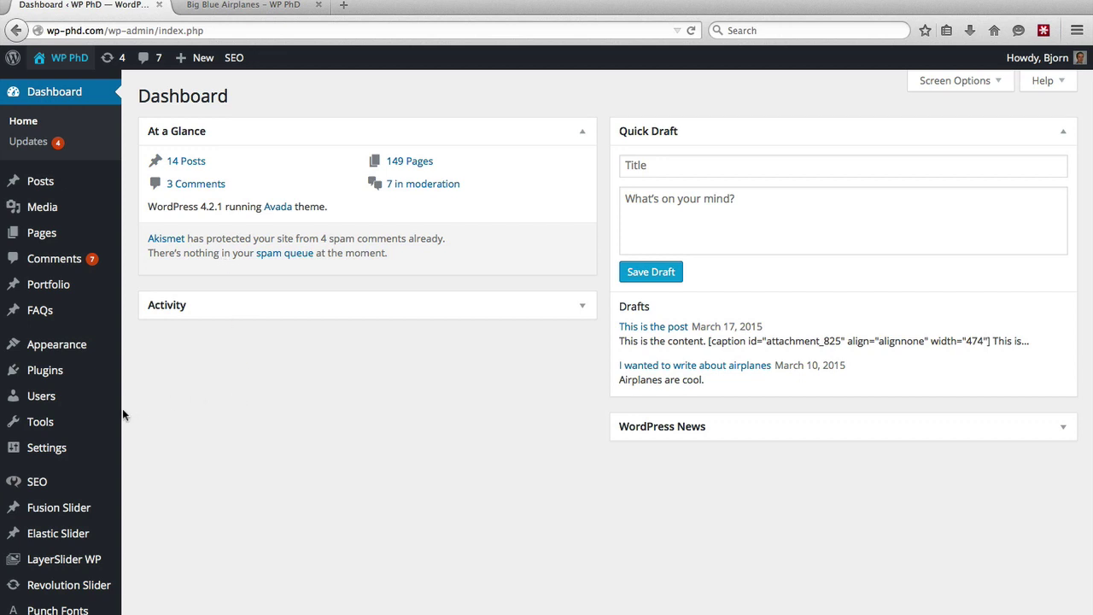
Go to Settings > Permalinks from the admin sidebar
mouse_move(27, 448)
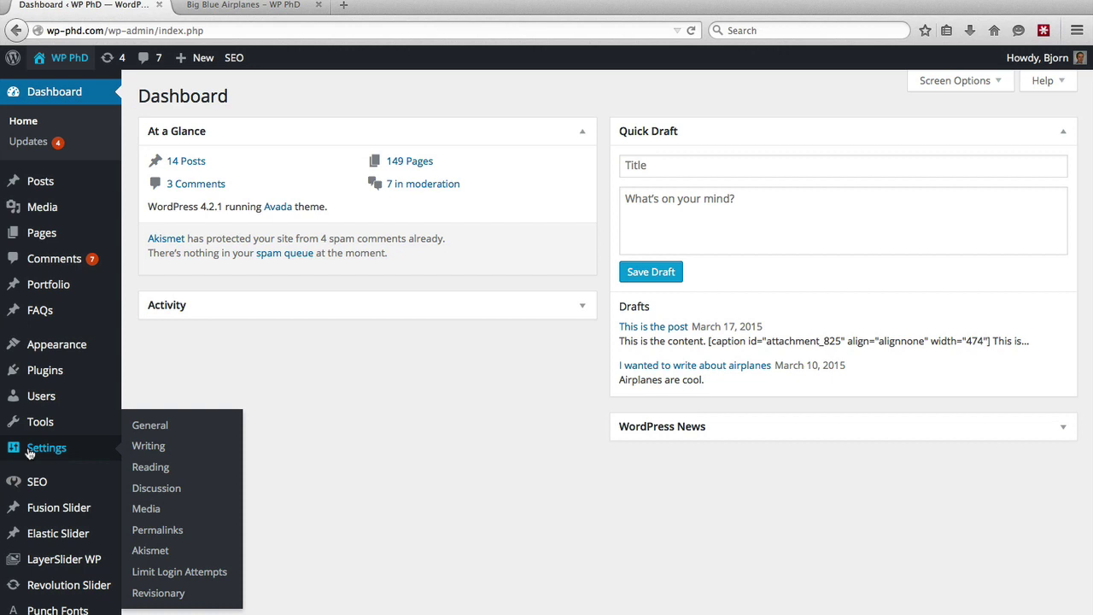
left_click(150, 531)
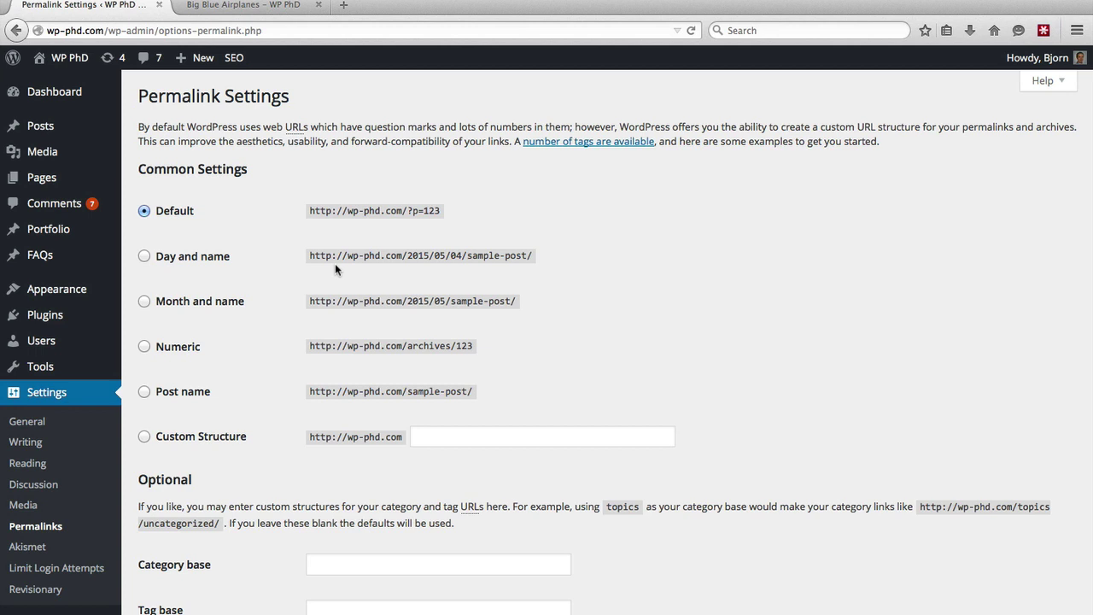
Compare Day and name against Post name, settling on the Post name structure
left_click(144, 257)
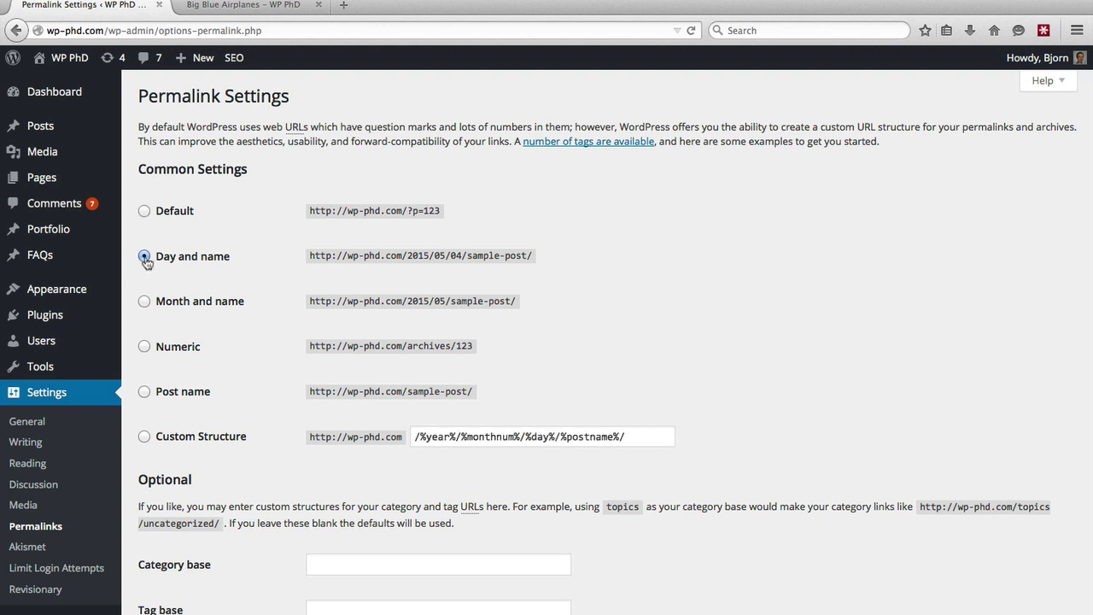
left_click(145, 393)
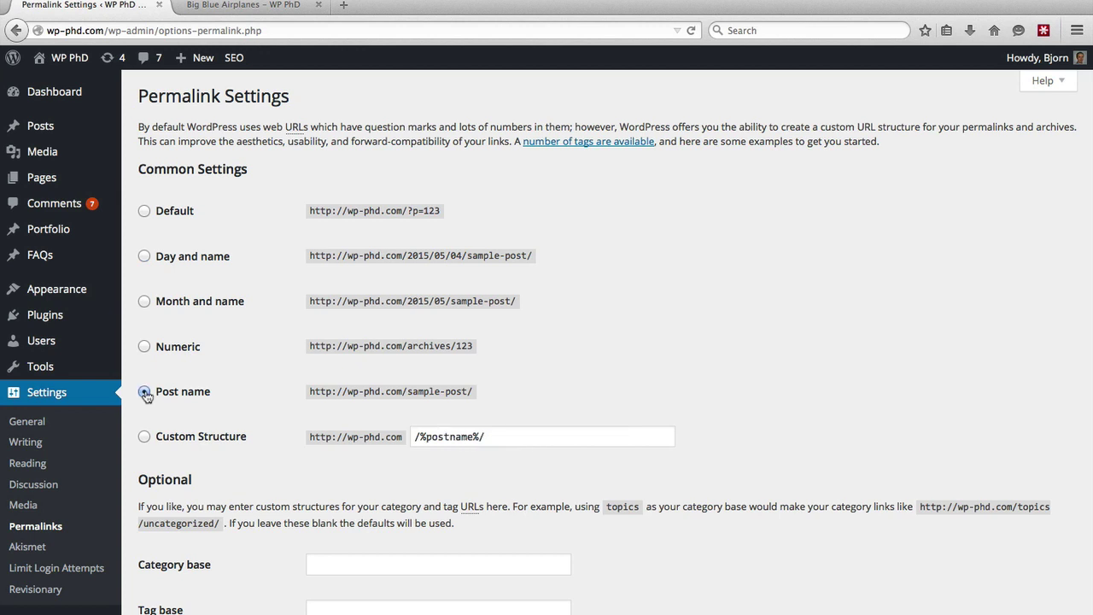
left_click(145, 262)
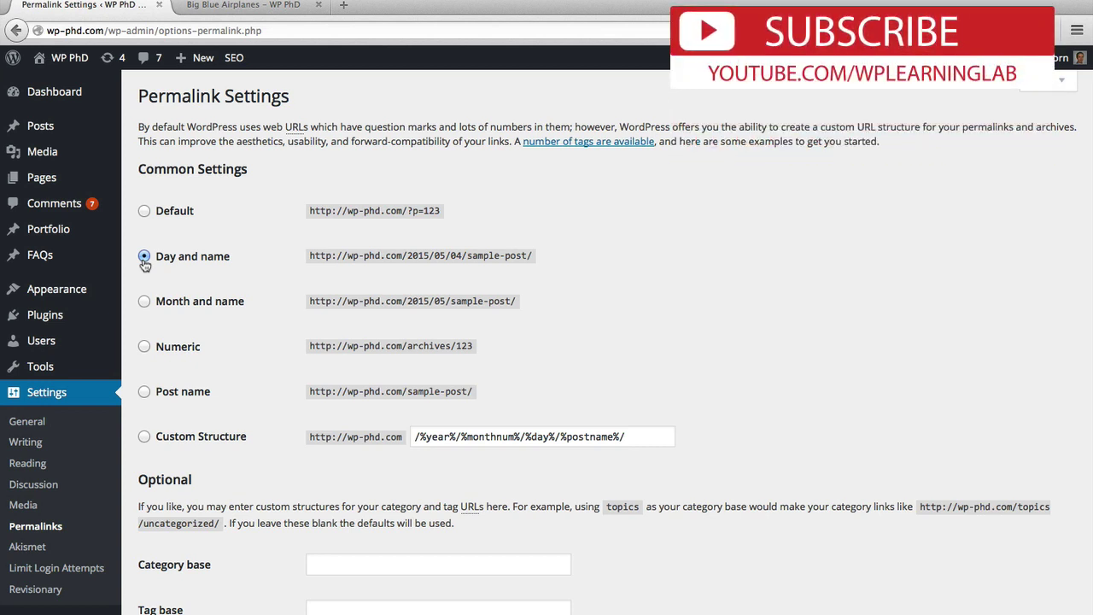
left_click(144, 393)
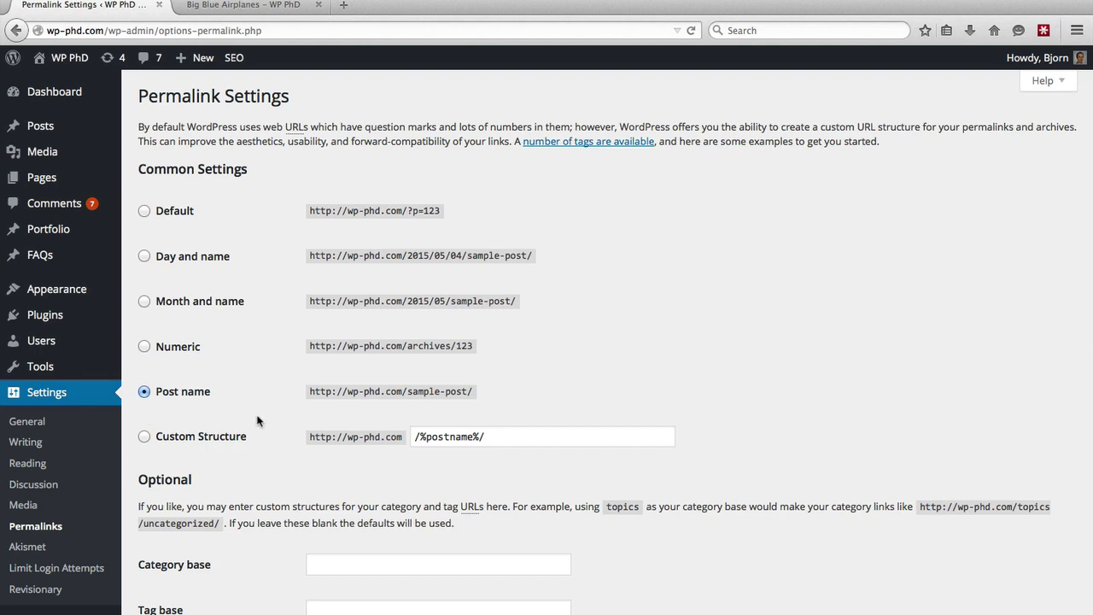
Scroll down the Permalink Settings and briefly check the Design category page tab
scroll(279, 410, "down", 3)
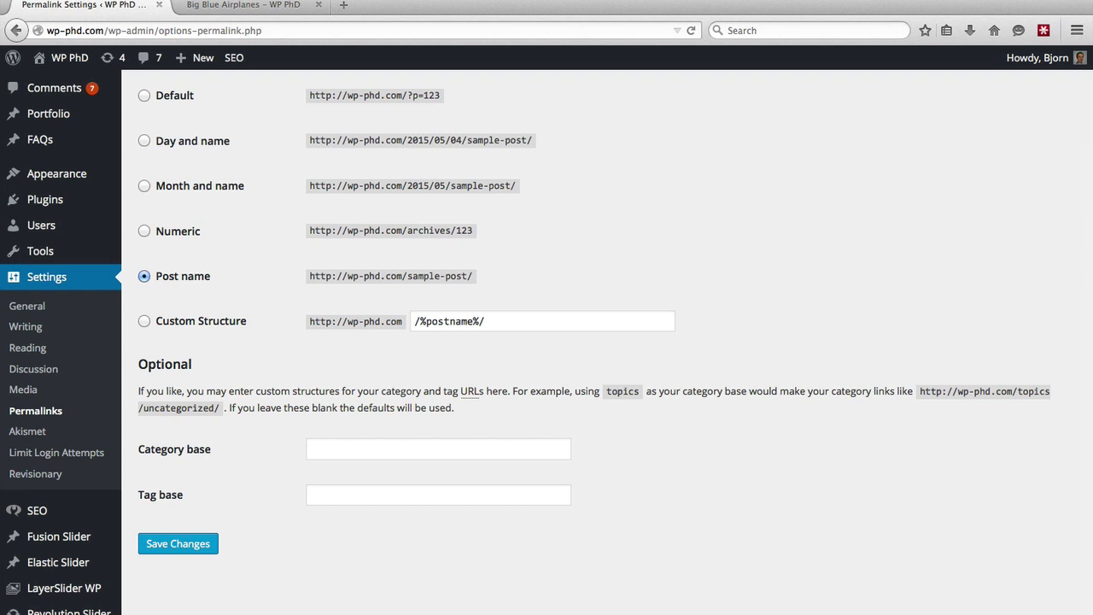
left_click(243, 4)
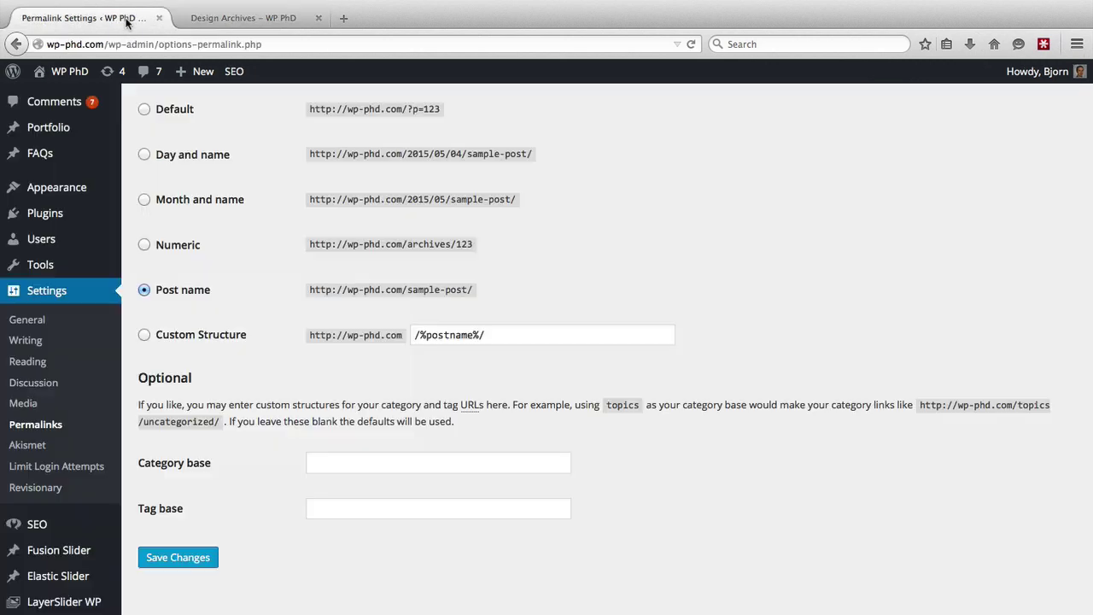
left_click(86, 18)
Enter Topics as the category base and save the permalink settings
left_click(314, 462)
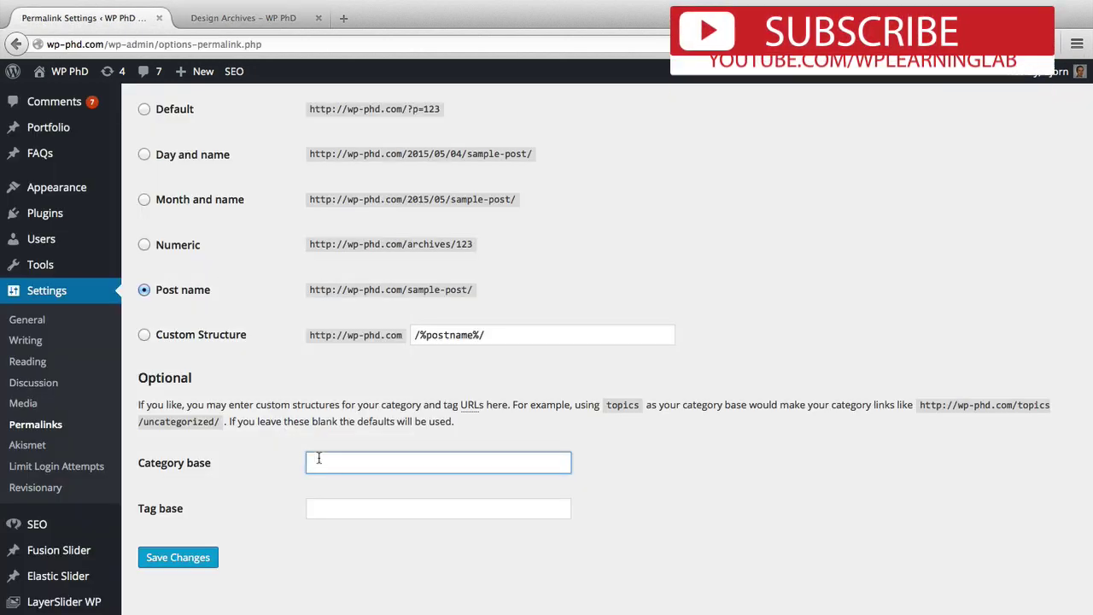
type("Tal")
key("BackSpace")
key("BackSpace")
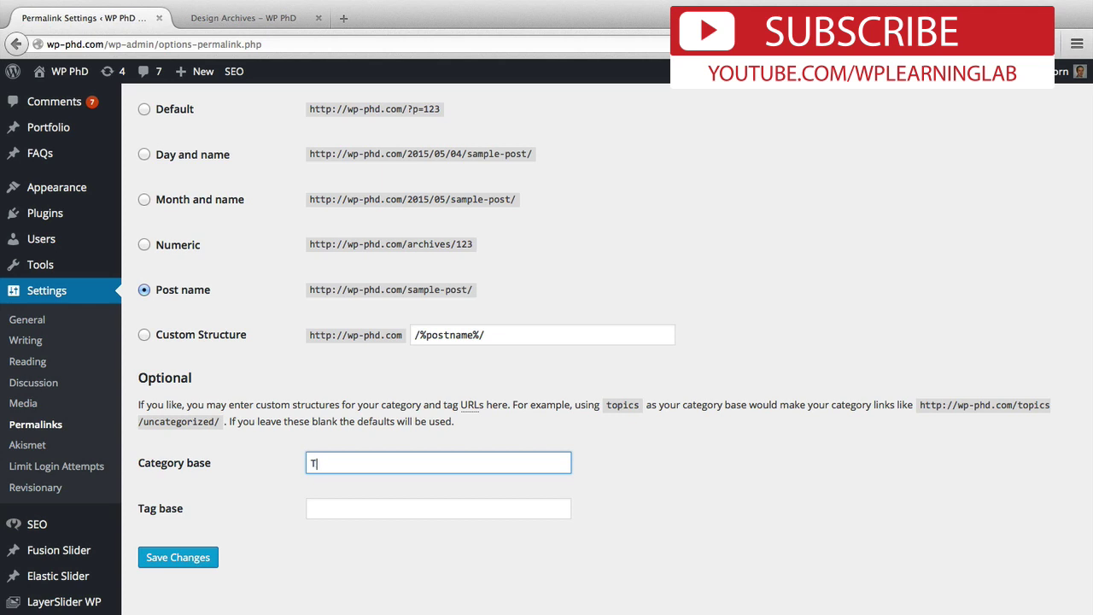
type("opics")
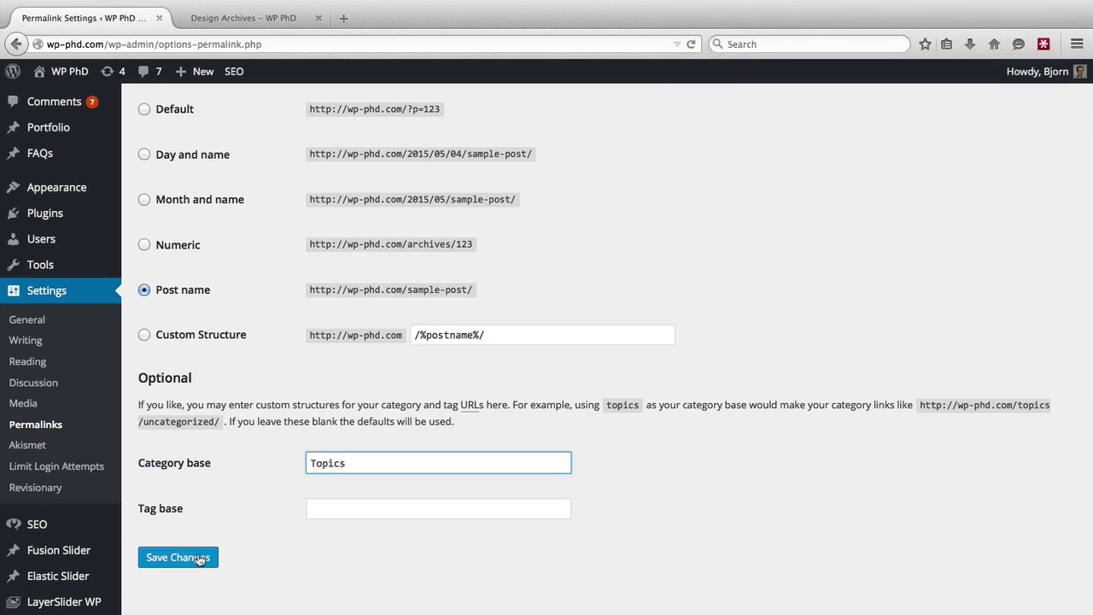
left_click(191, 559)
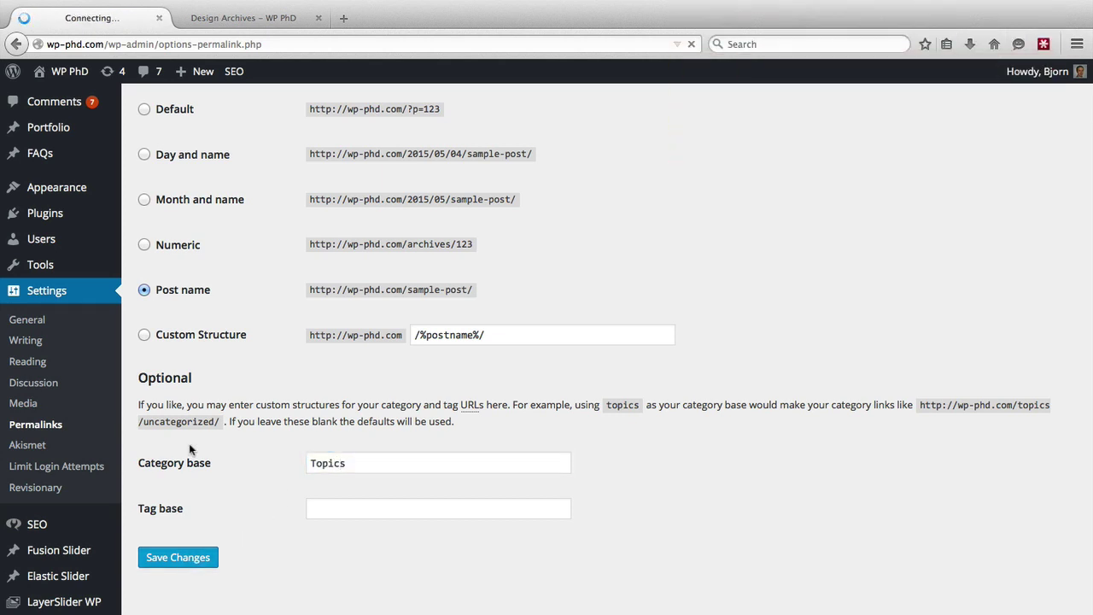
Reload the Design archive to confirm its /Topics/design/ address, then return to Permalink Settings
left_click(254, 21)
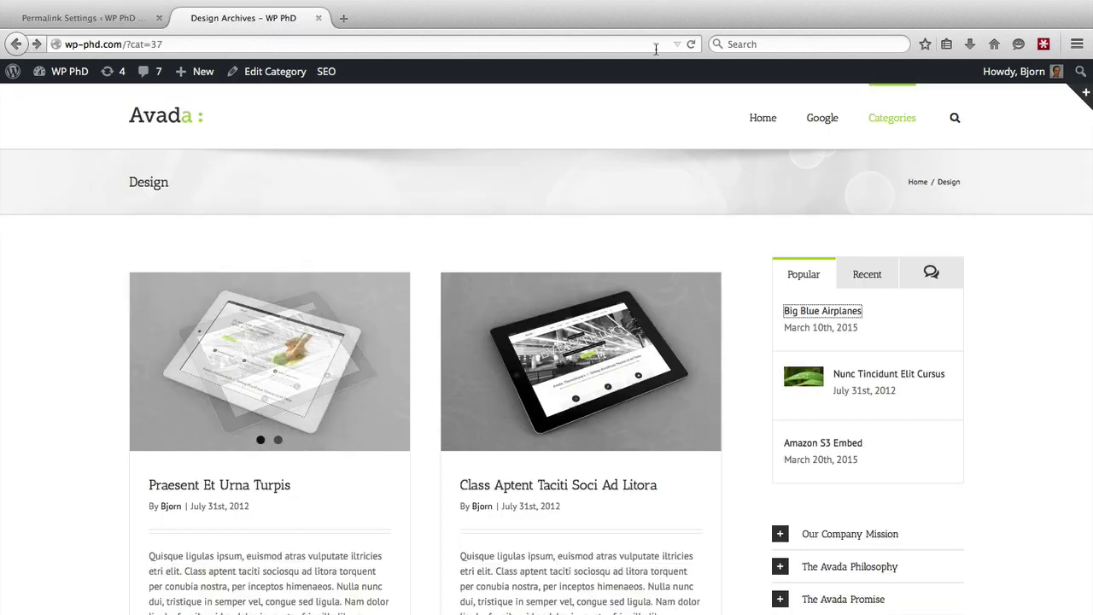
key("super+r")
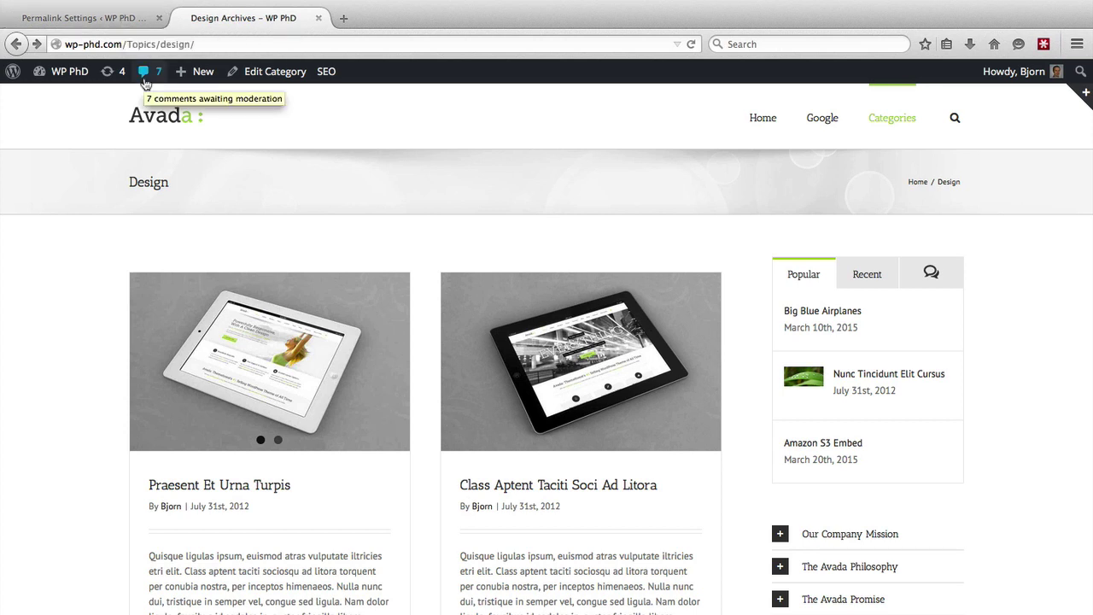
mouse_move(193, 77)
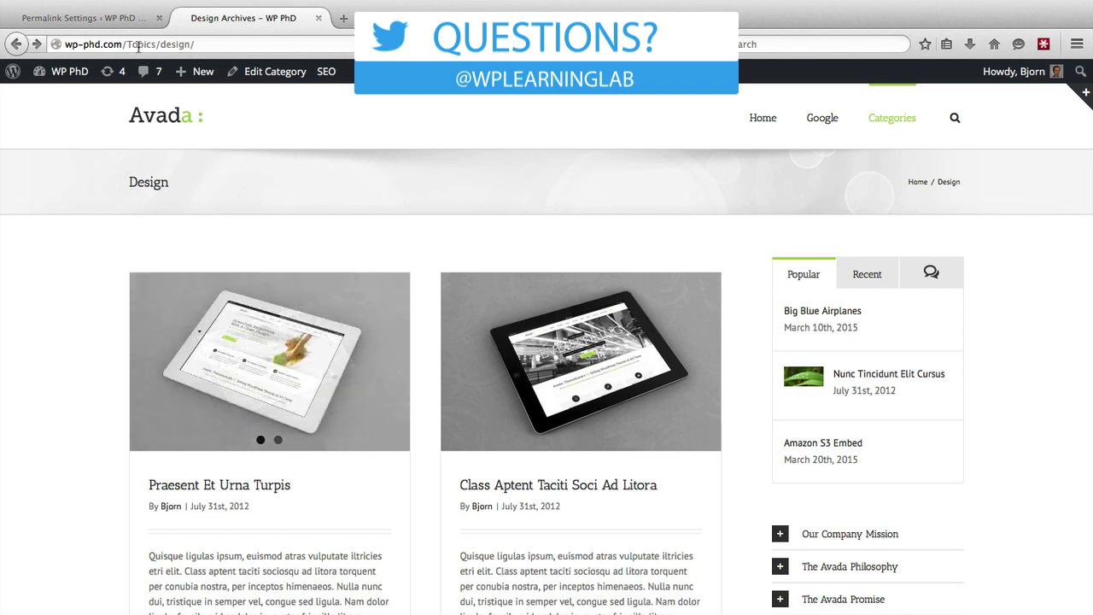
left_click(90, 17)
Delete Topics from the Category base field, leaving it blank
scroll(281, 523, "down", 3)
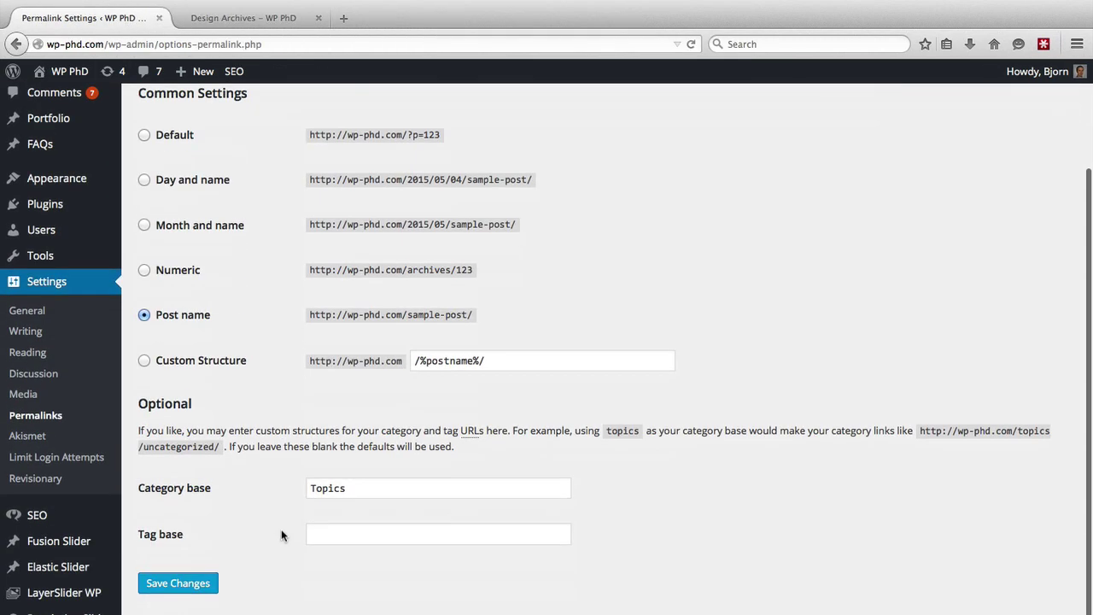
left_click(318, 487)
double_click(318, 488)
key("BackSpace")
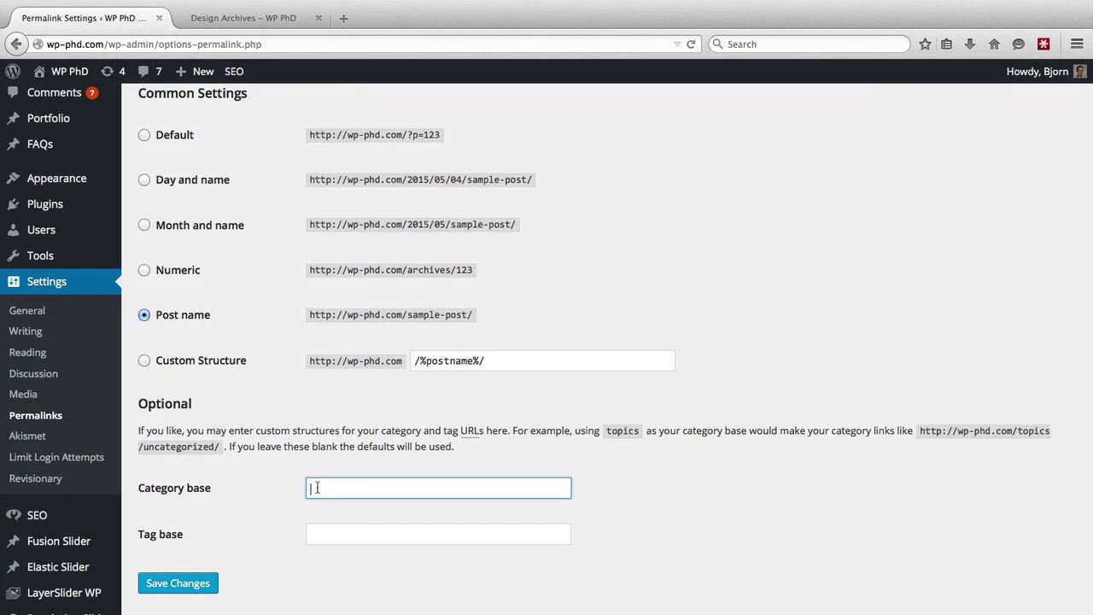
left_click(271, 492)
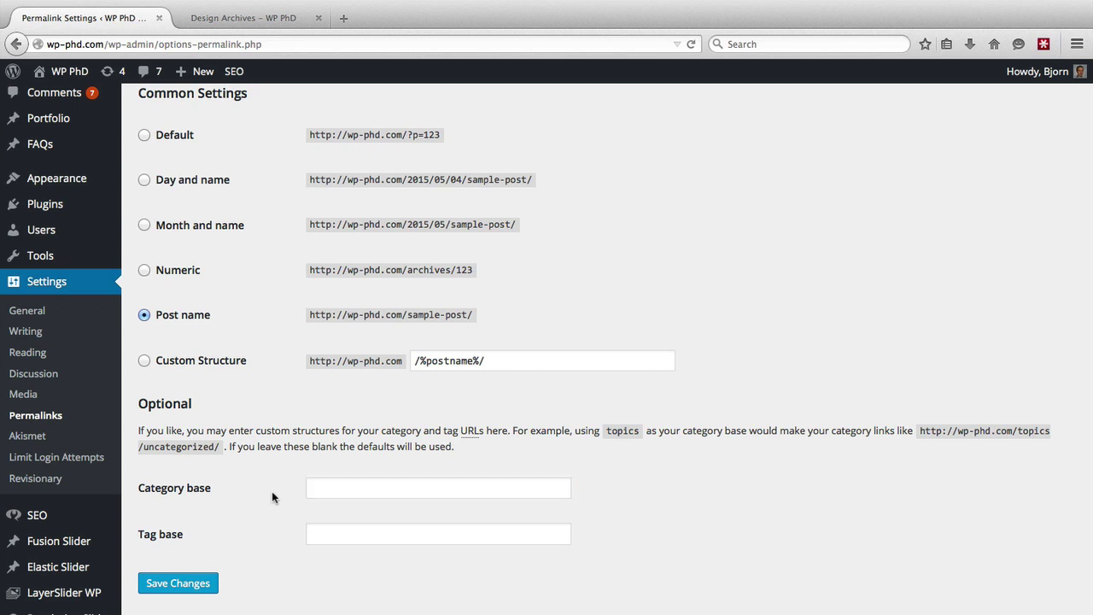
scroll(245, 483, "down", 1)
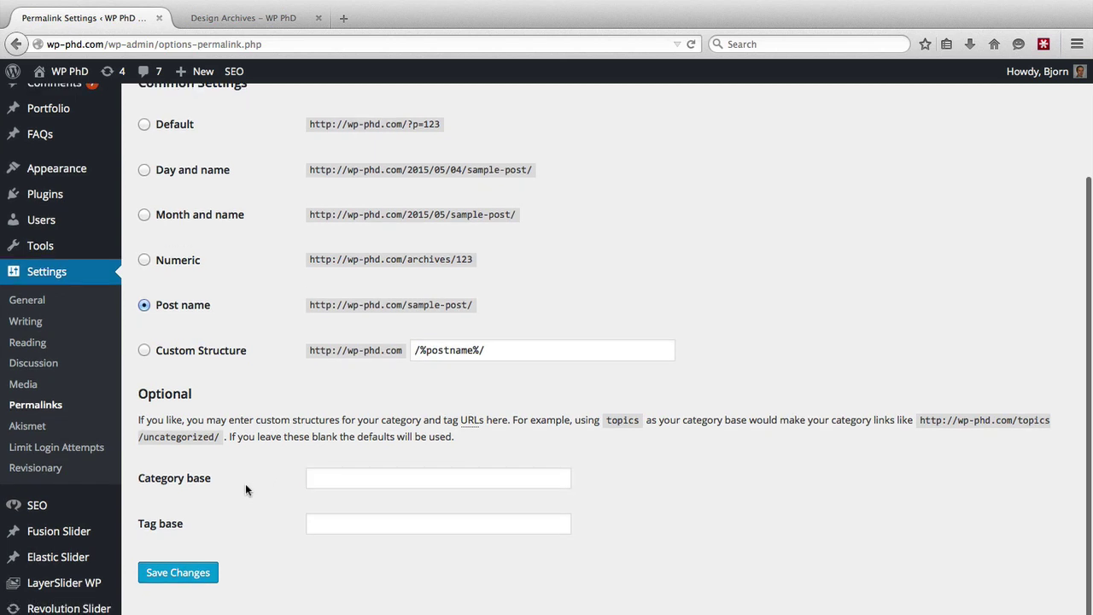
Save the blank category base and open Big Blue Airplanes from the Design archive
left_click(193, 574)
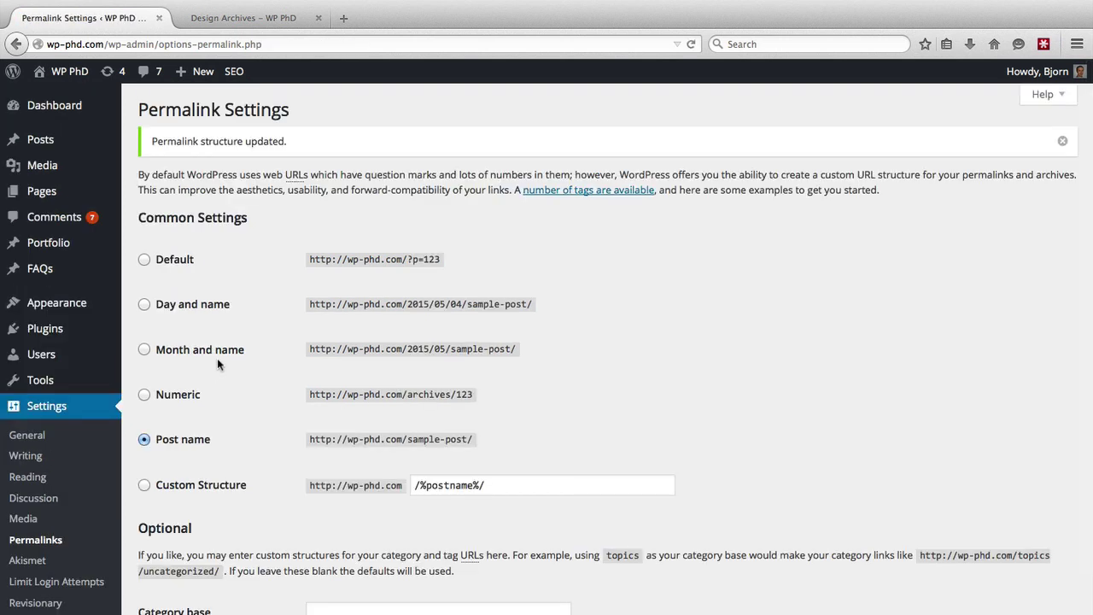
left_click(243, 18)
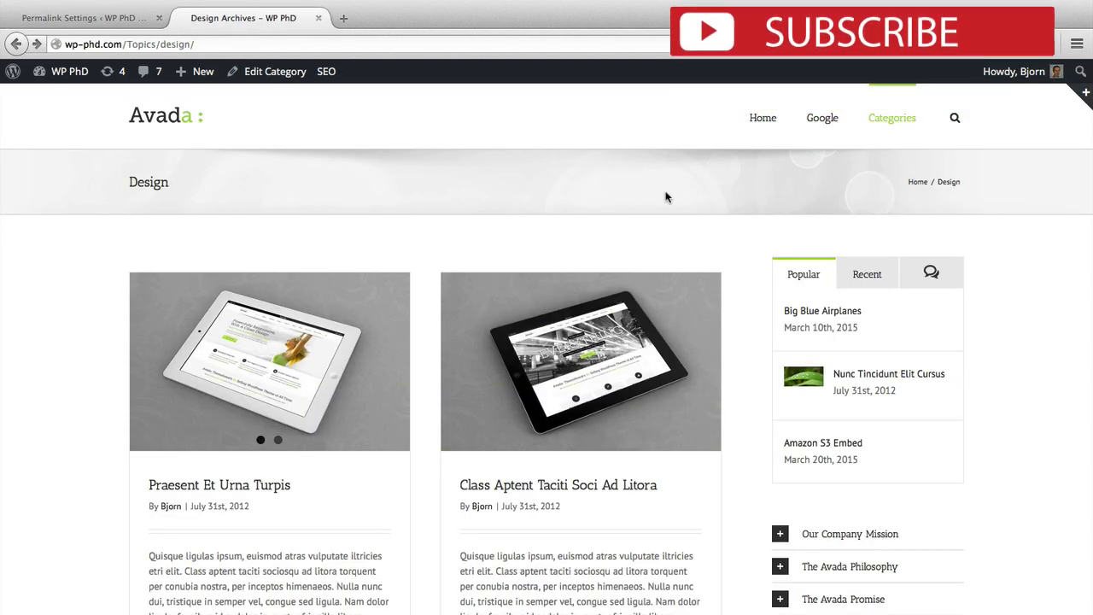
left_click(813, 315)
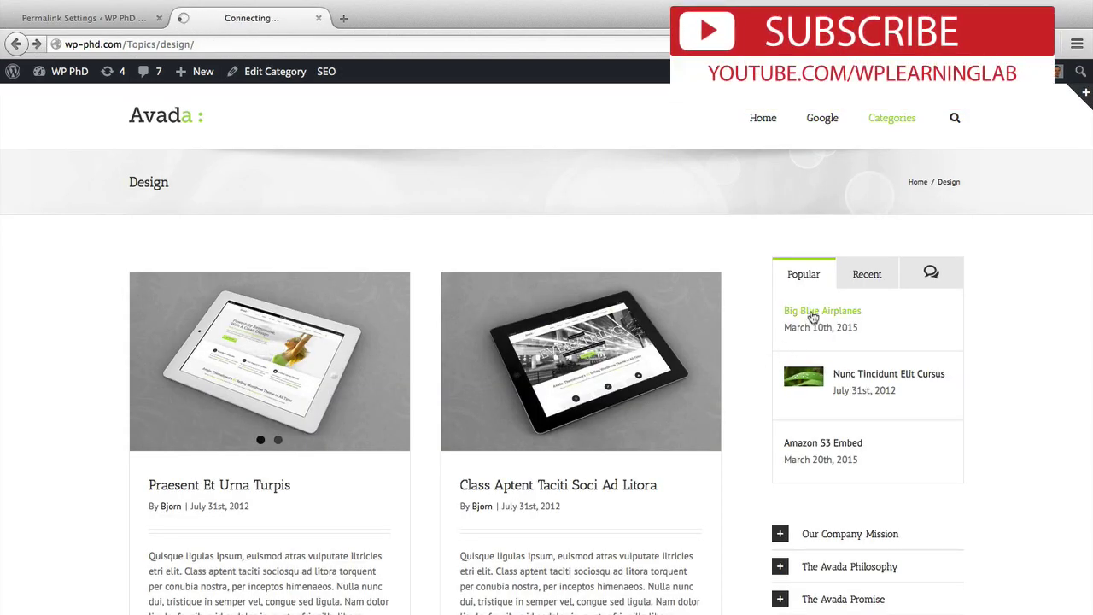